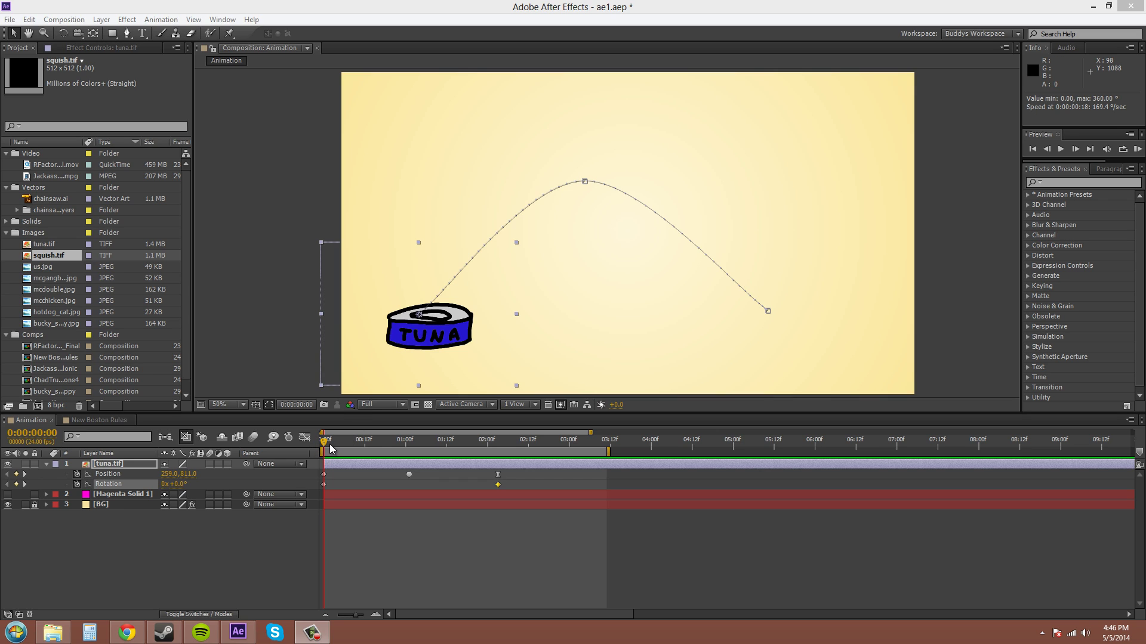
Preview the tuna can's path, then display its Position and Rotation curves in the Graph Editor
left_click_drag(326, 444, 321, 481)
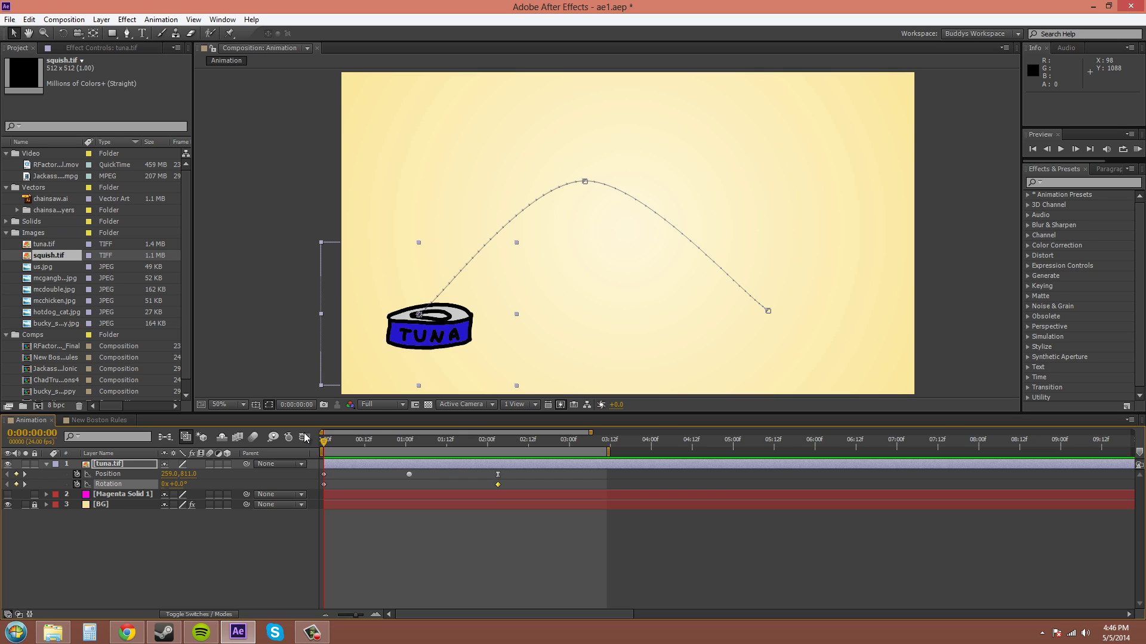
left_click(304, 437)
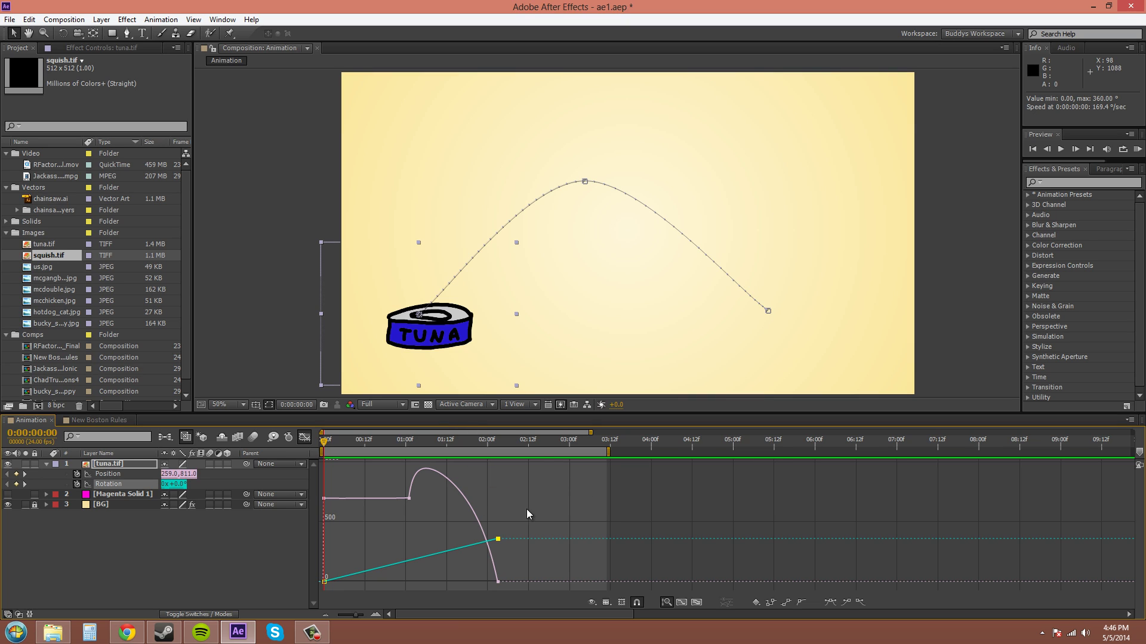
left_click(569, 513)
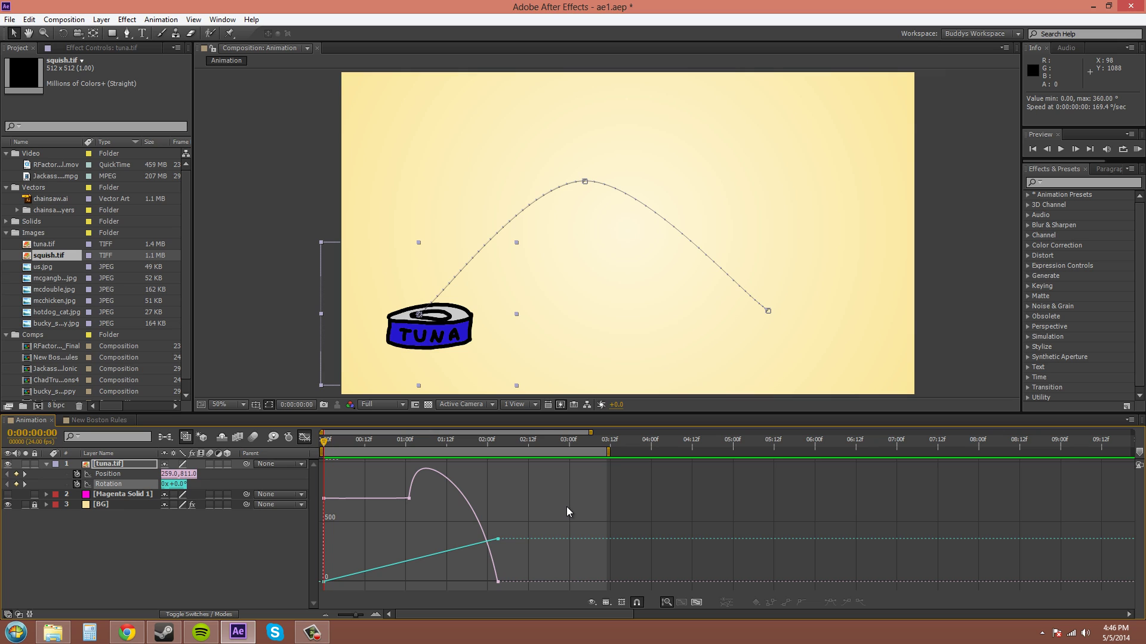
key("shift+F3")
key("shift+F3")
key("shift+F3")
key("shift+F3")
left_click(307, 439)
left_click(306, 438)
Narrow the Time Navigator brackets so the graph spans about the first 5.5 seconds
mouse_move(358, 621)
left_mouse_down()
mouse_move(350, 616)
mouse_move(366, 614)
mouse_move(352, 618)
left_mouse_up()
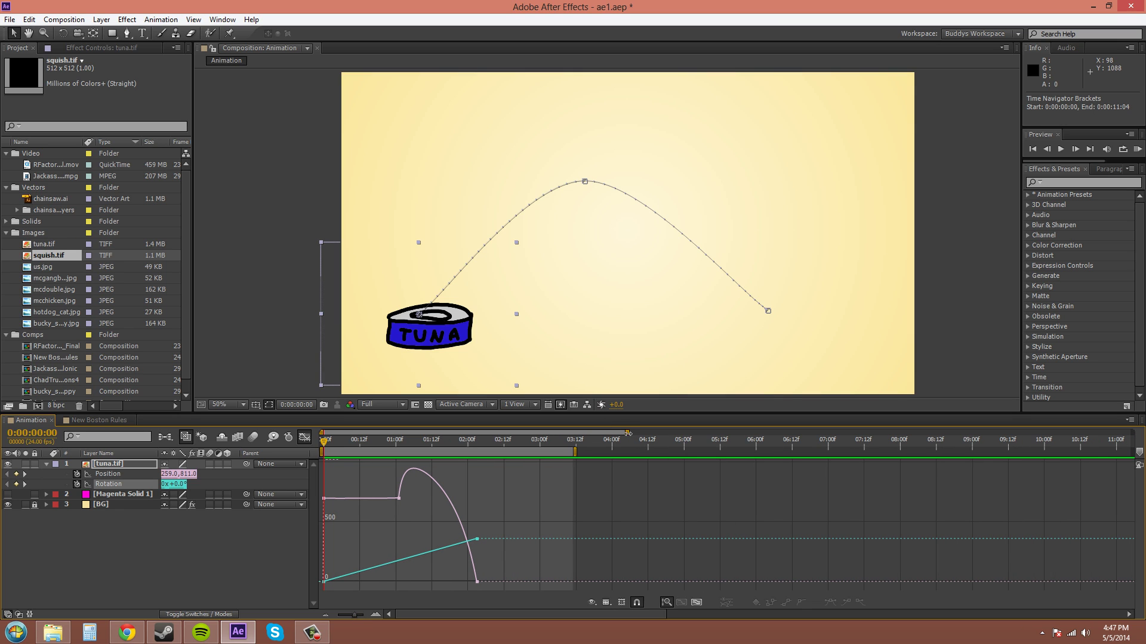
left_click_drag(626, 433, 483, 431)
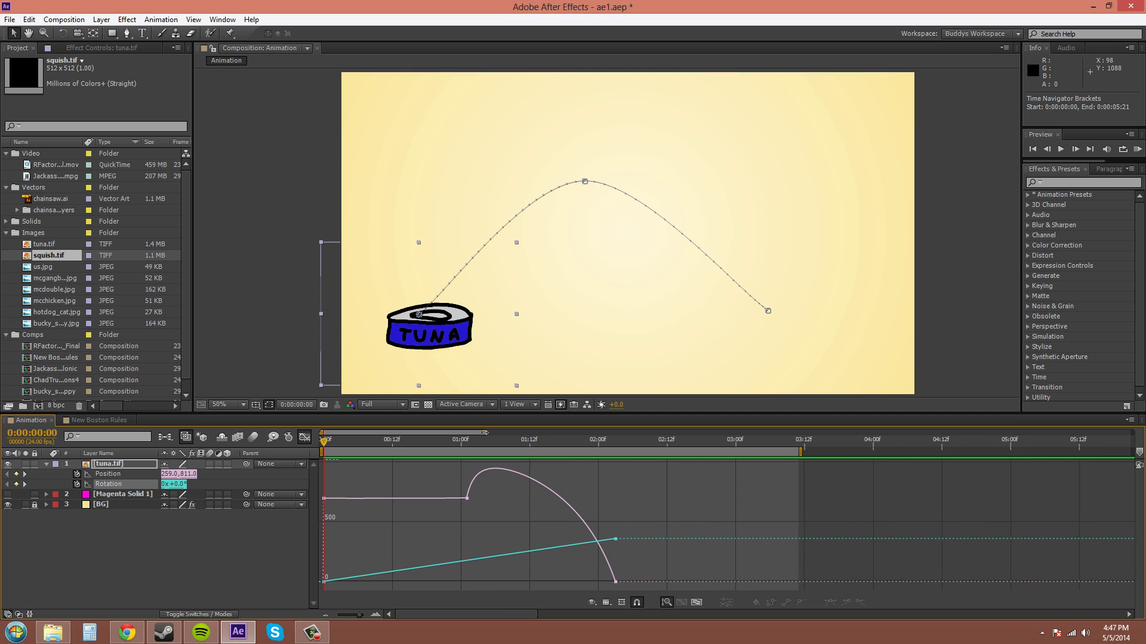
mouse_move(464, 614)
left_mouse_down()
mouse_move(635, 614)
mouse_move(439, 618)
mouse_move(503, 617)
mouse_move(470, 618)
left_mouse_up()
Choose Show Animated Properties from the eye menu so only the Rotation curve is graphed
left_click(589, 603)
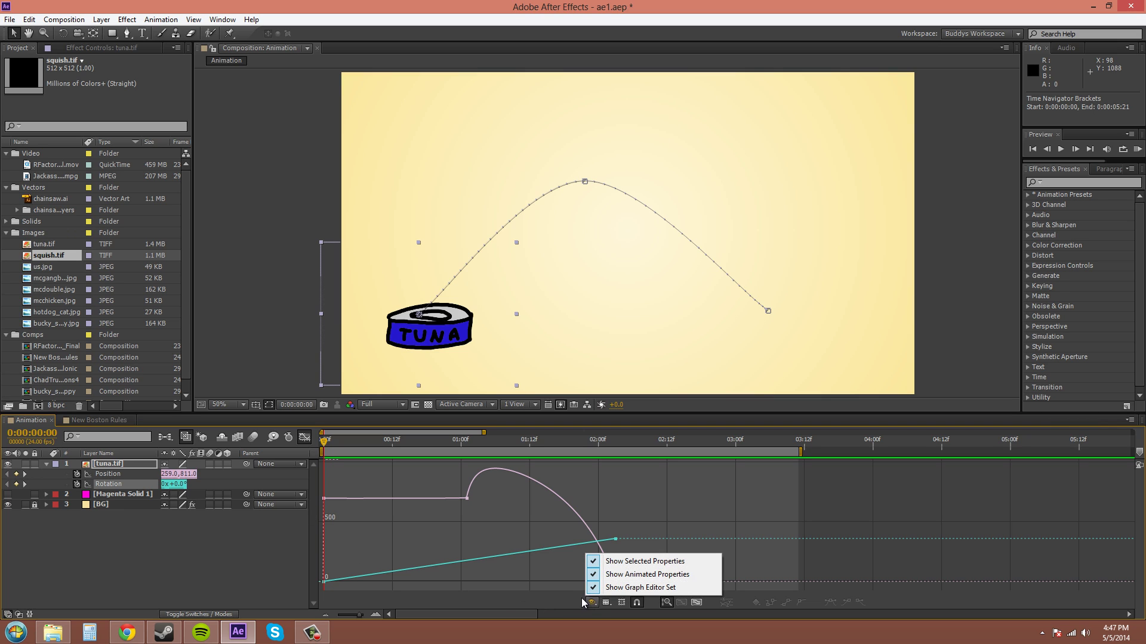
left_click(643, 575)
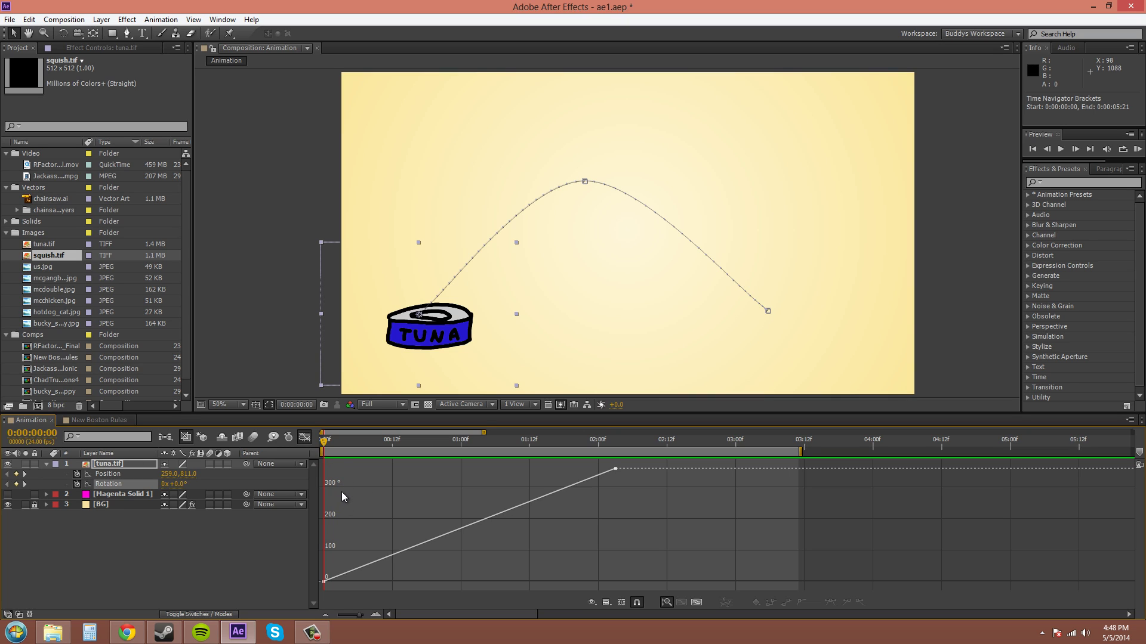
key("F10")
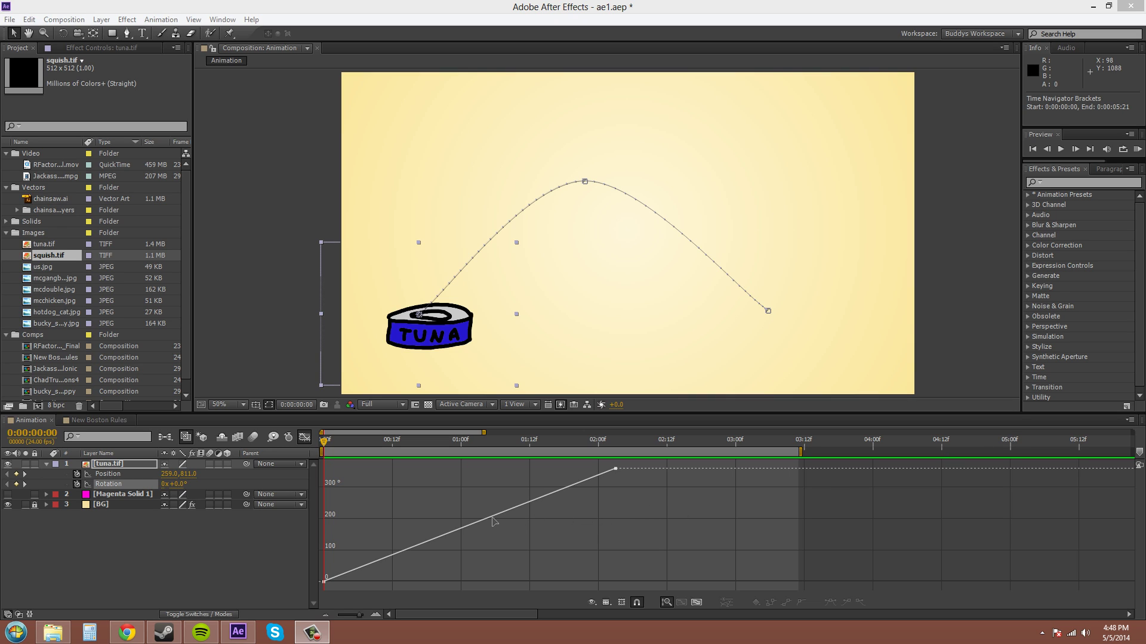
mouse_move(491, 522)
left_click(461, 442)
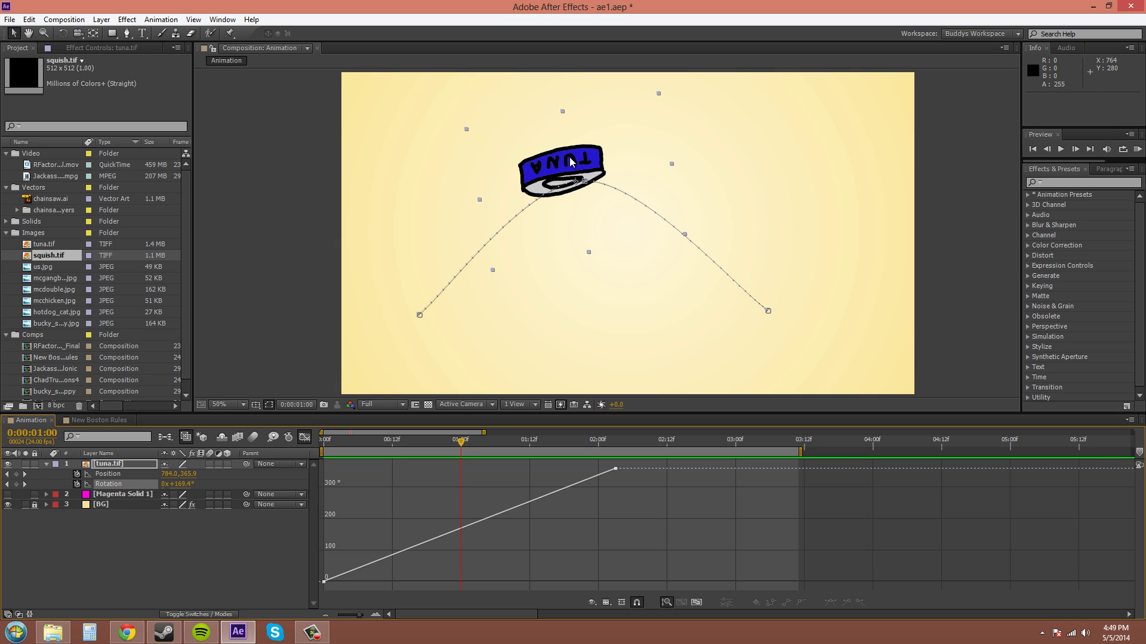
mouse_move(461, 531)
left_click_drag(461, 447, 294, 460)
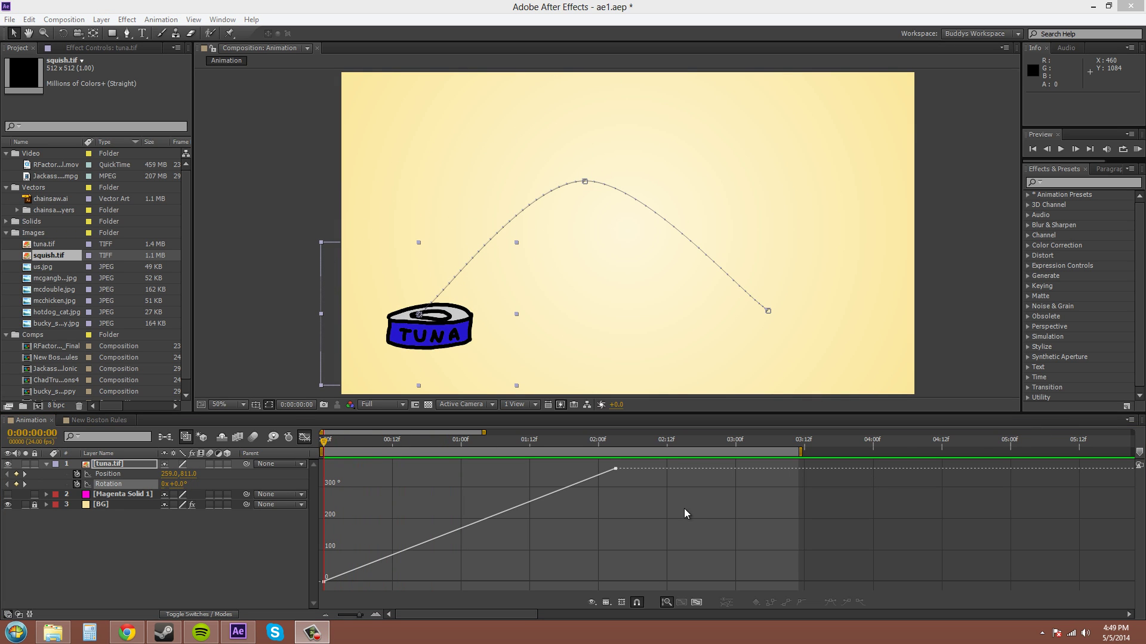
Zoom to single frames and pan the Rotation curve from its last keyframe back to frame 0
mouse_move(615, 472)
left_click_drag(360, 616, 364, 615)
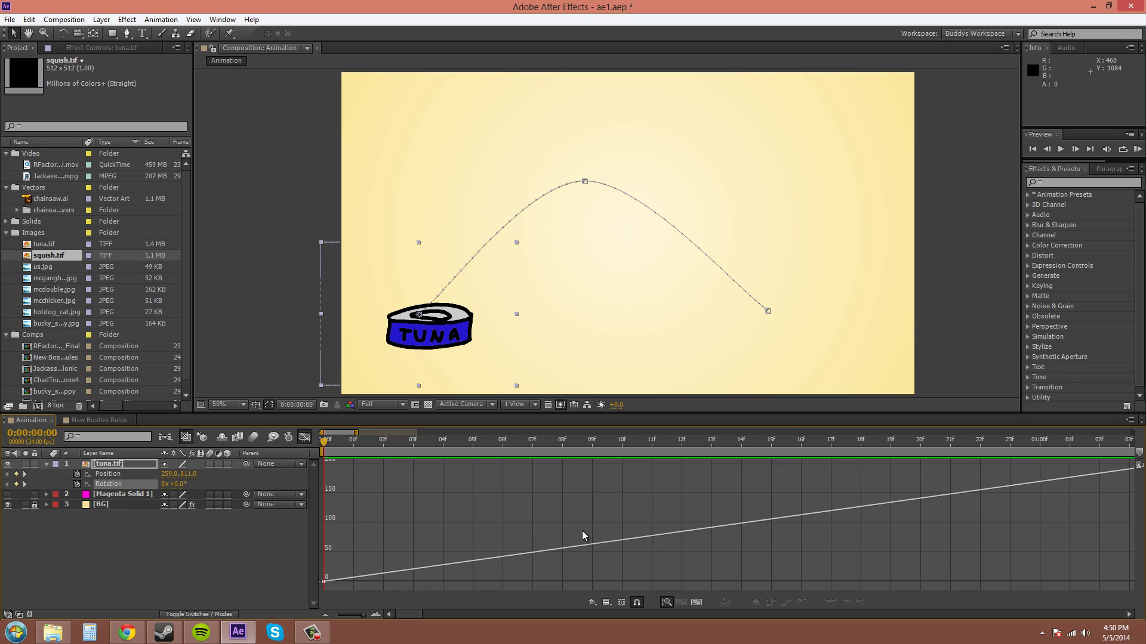
key("space")
left_click_drag(586, 524, 731, 533)
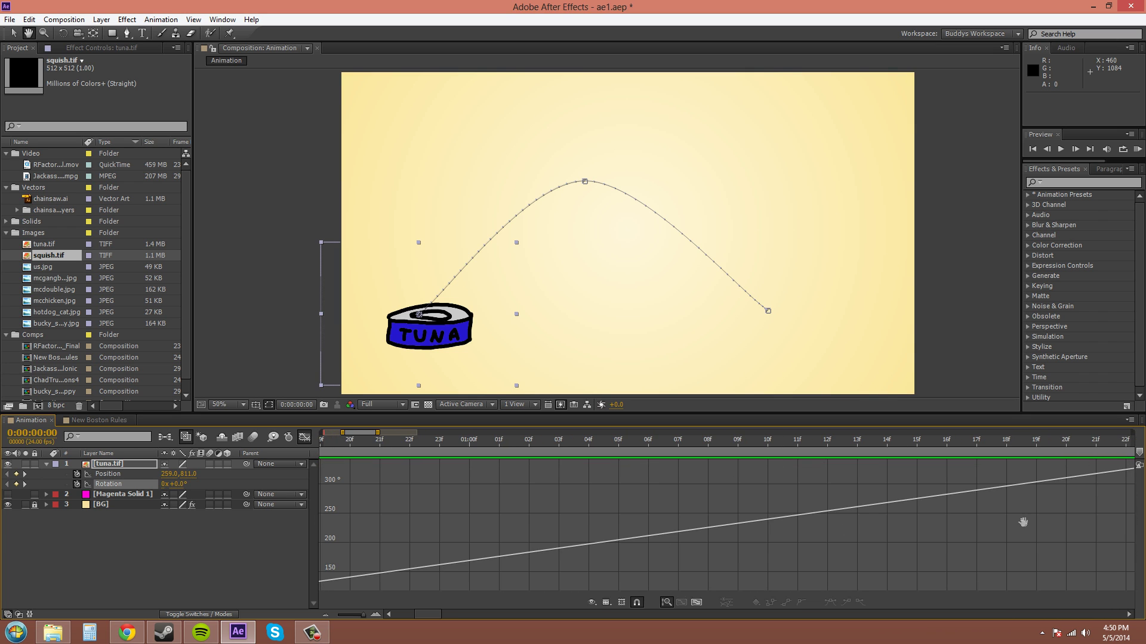
left_click_drag(1022, 523, 514, 523)
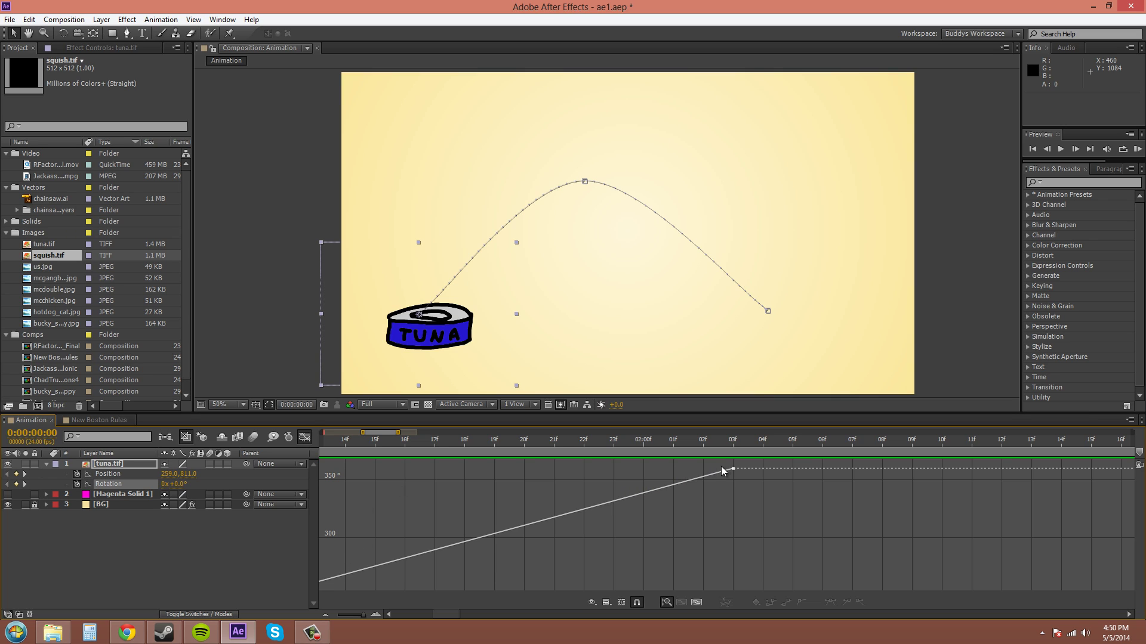
mouse_move(733, 470)
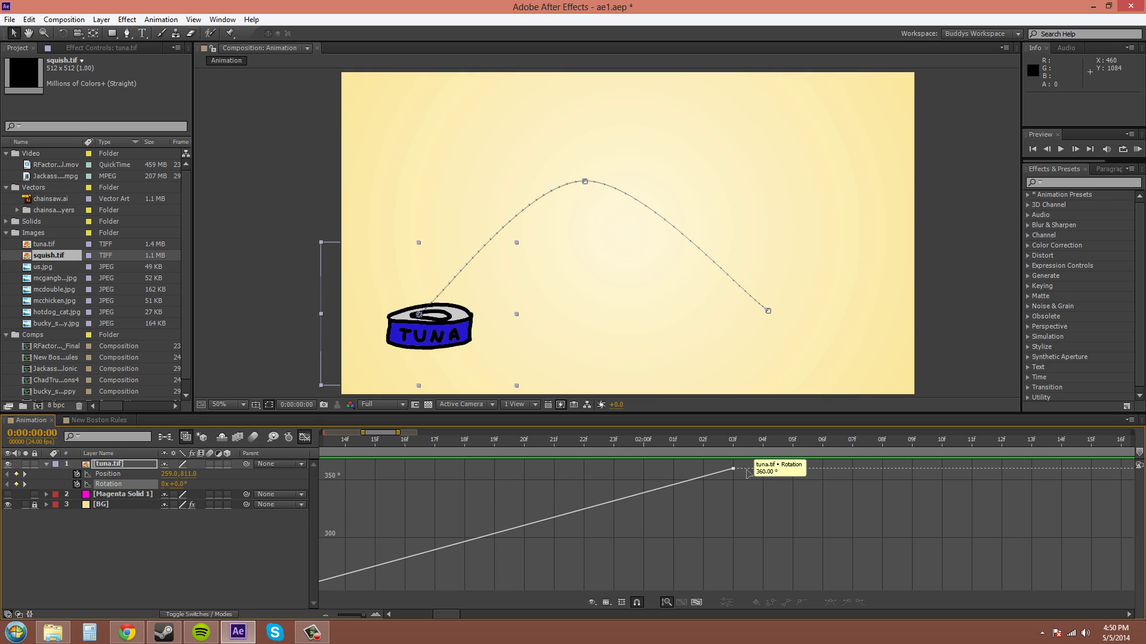
key("space")
left_click_drag(401, 530, 594, 529)
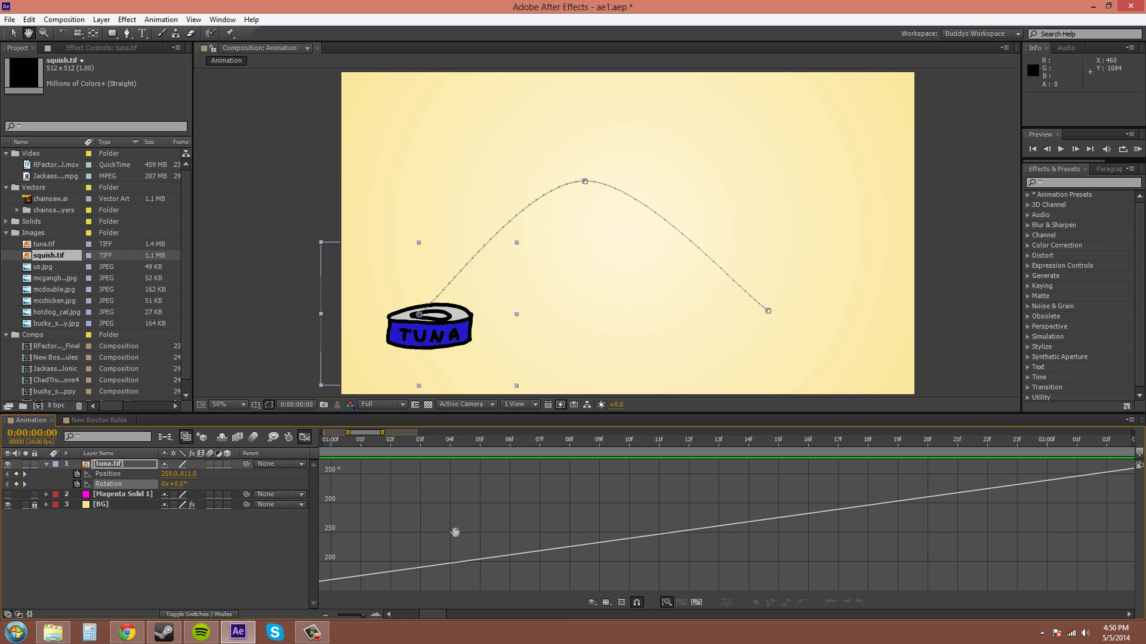
left_click_drag(455, 532, 911, 544)
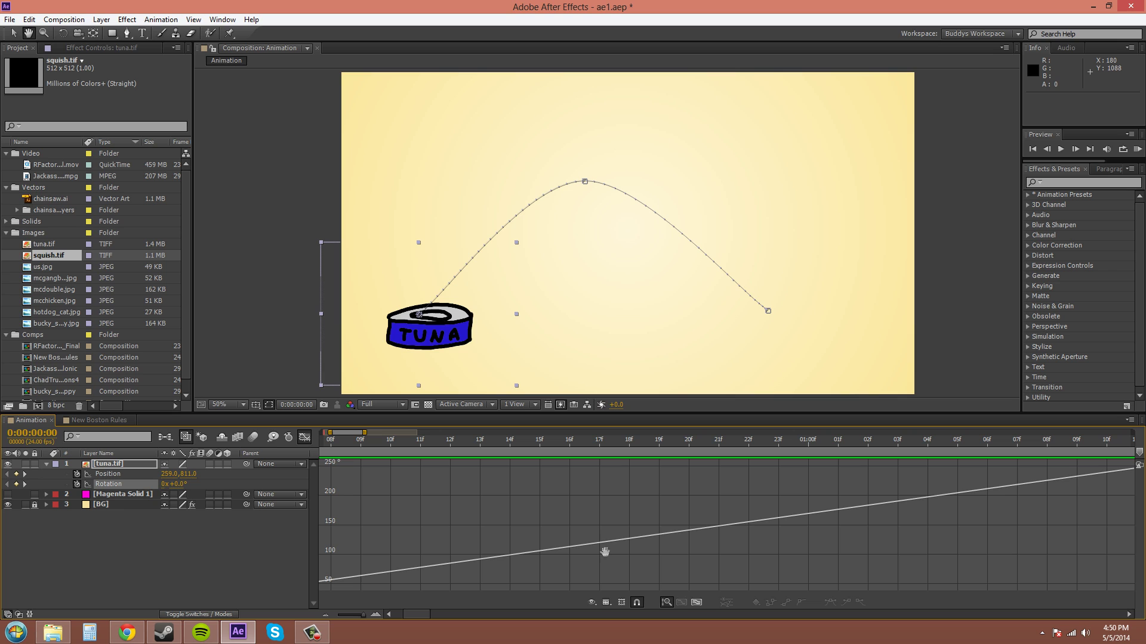
left_click_drag(512, 539, 681, 539)
key("v")
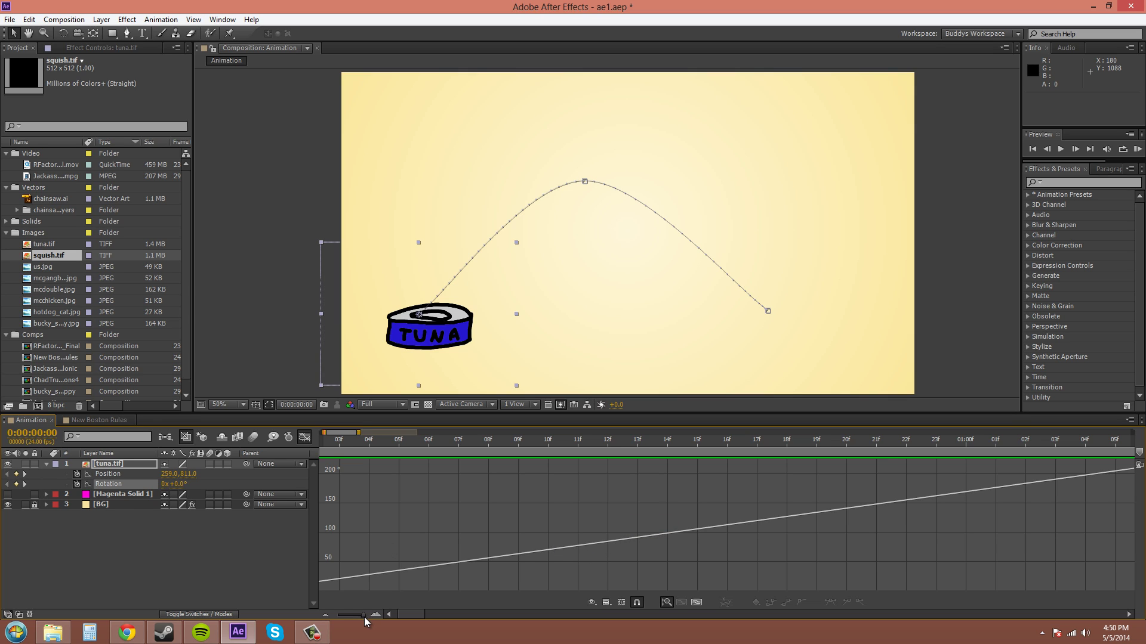
Zoom back out to several seconds and toggle Show Selected Properties off and on
left_click_drag(364, 620, 357, 620)
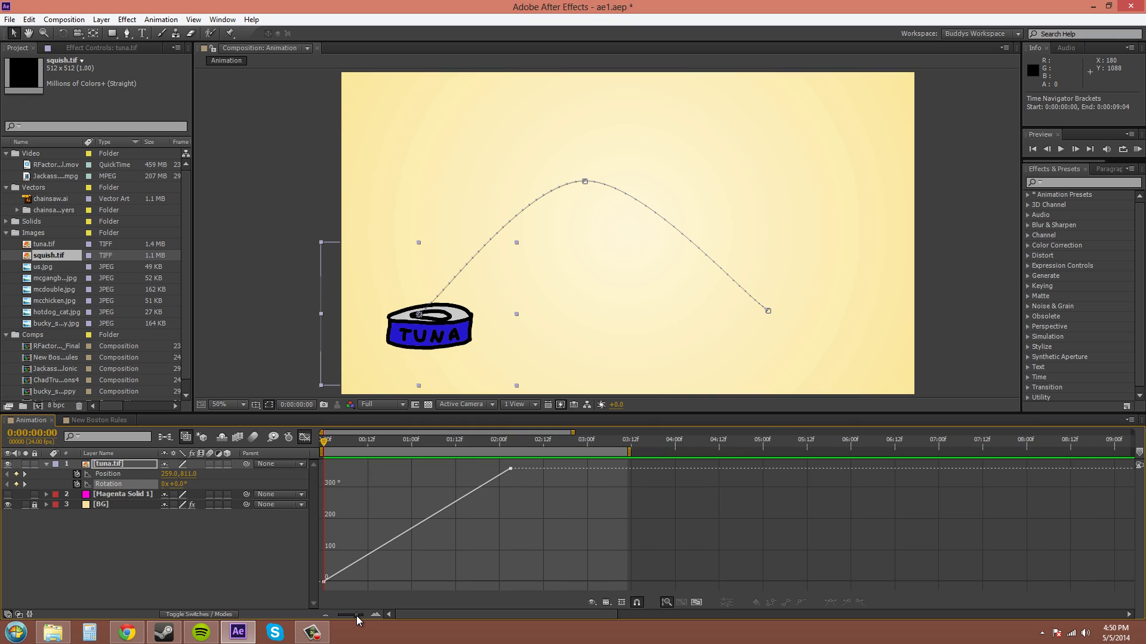
left_click(592, 603)
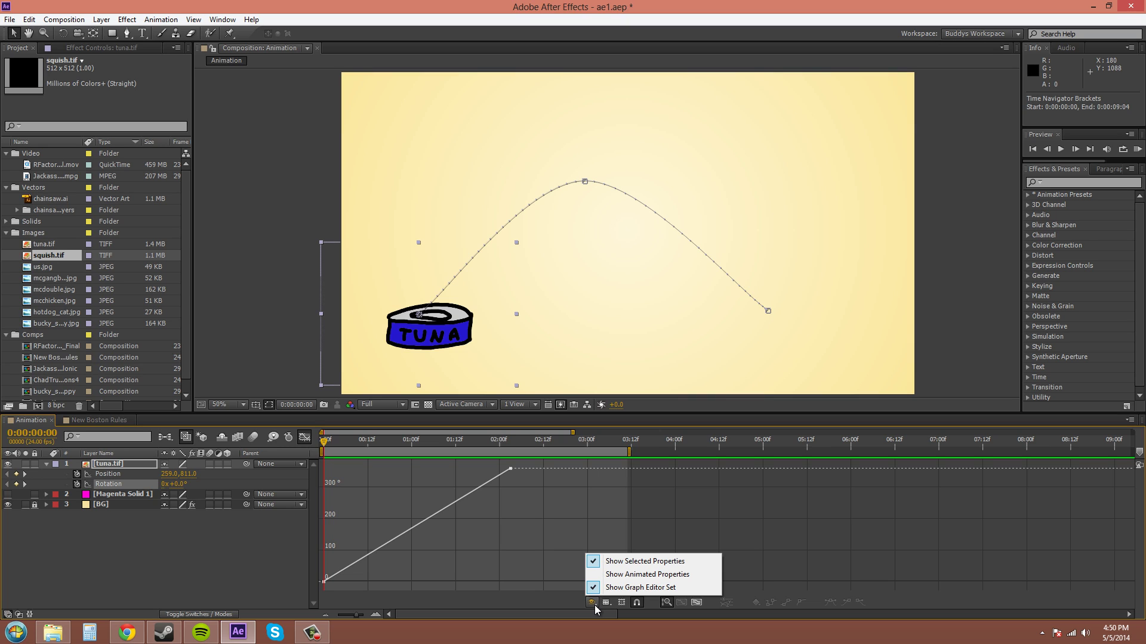
left_click(639, 562)
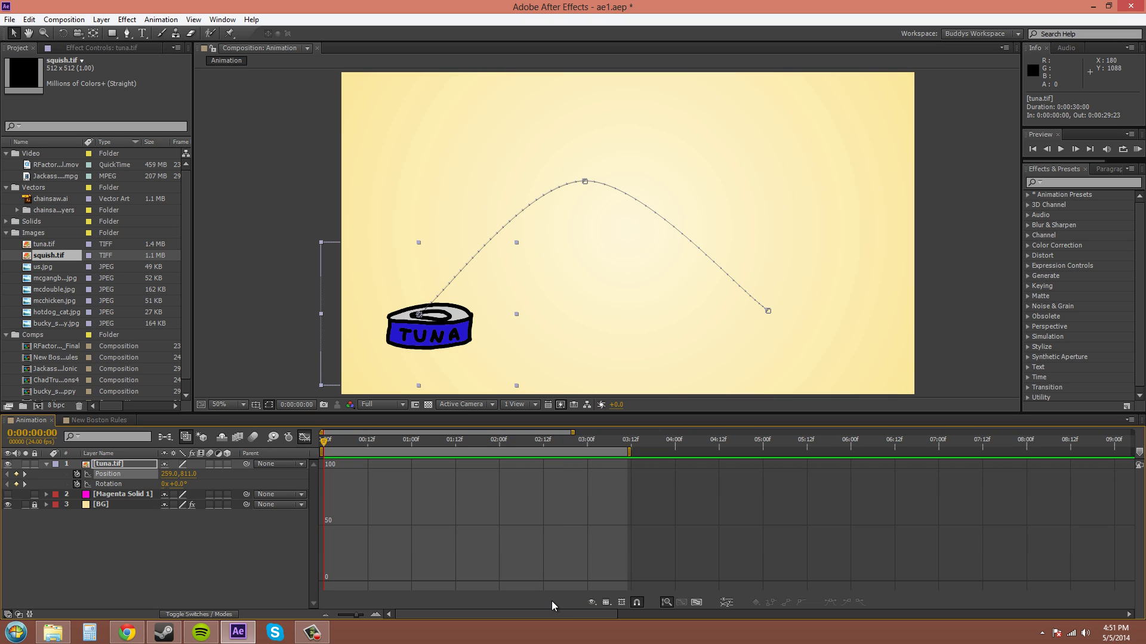
left_click(591, 602)
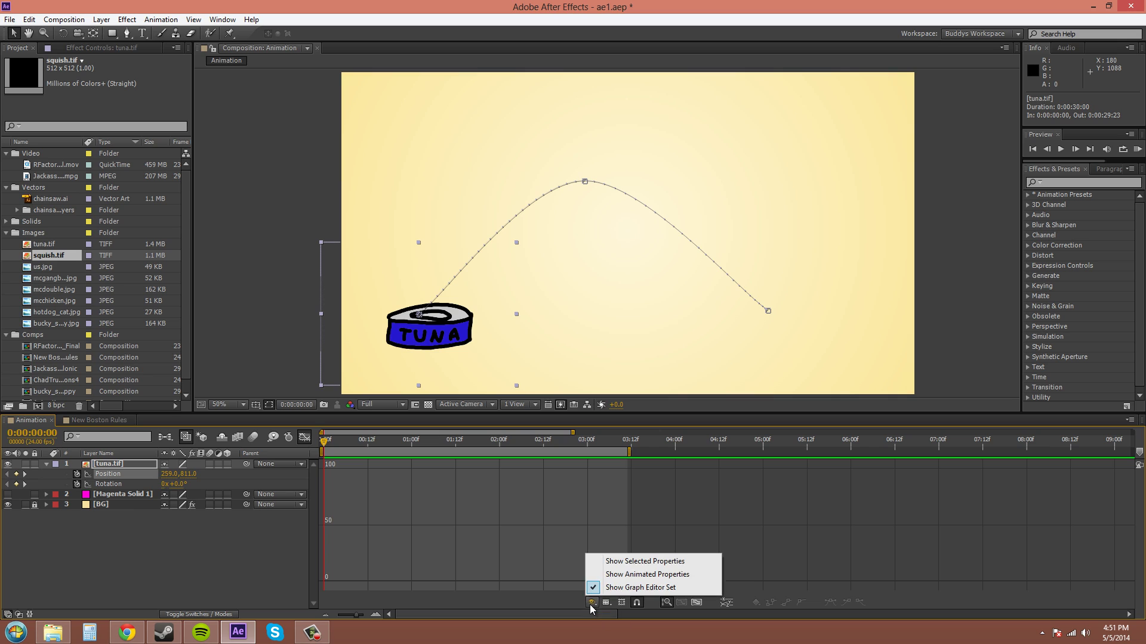
left_click(632, 561)
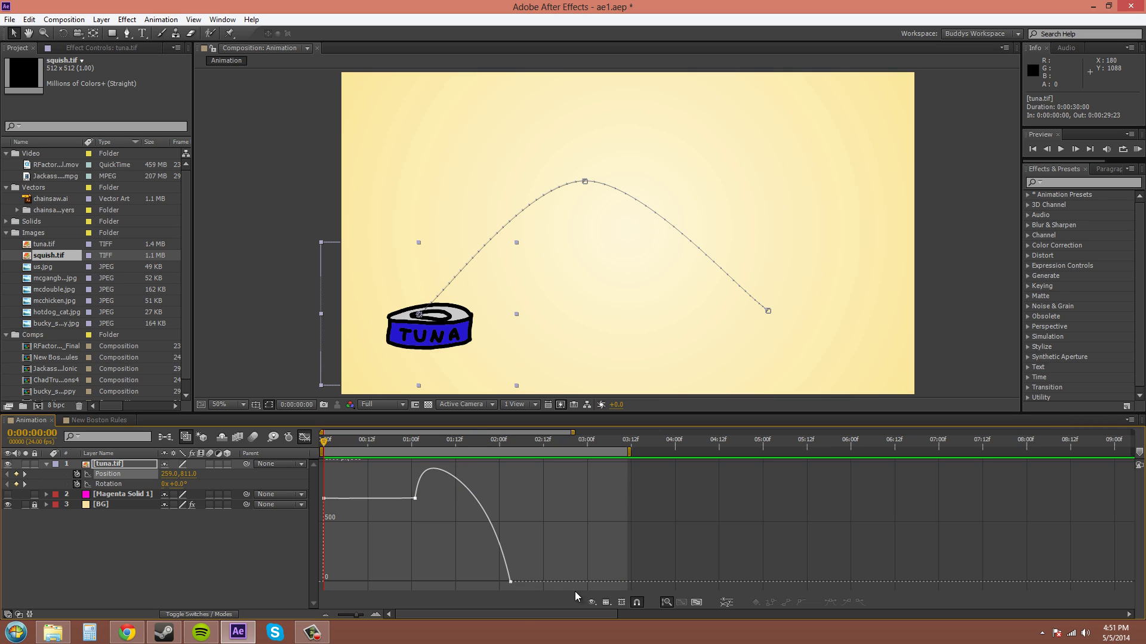
Toggle Show Animated Properties on and off so the Position curve replaces Rotation
left_click(592, 603)
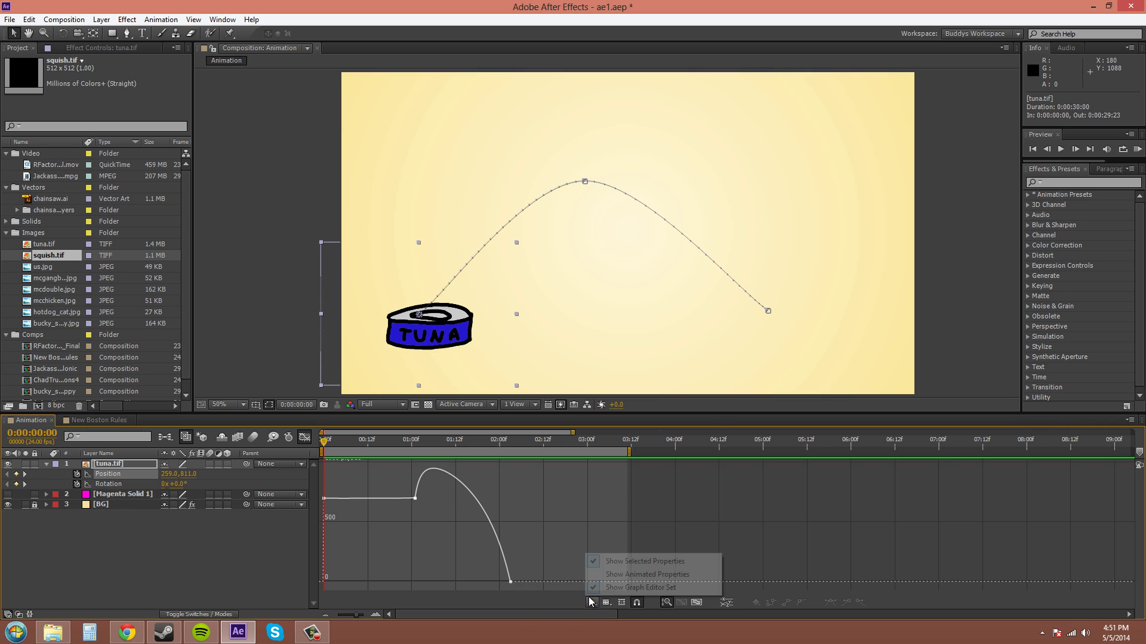
left_click(639, 575)
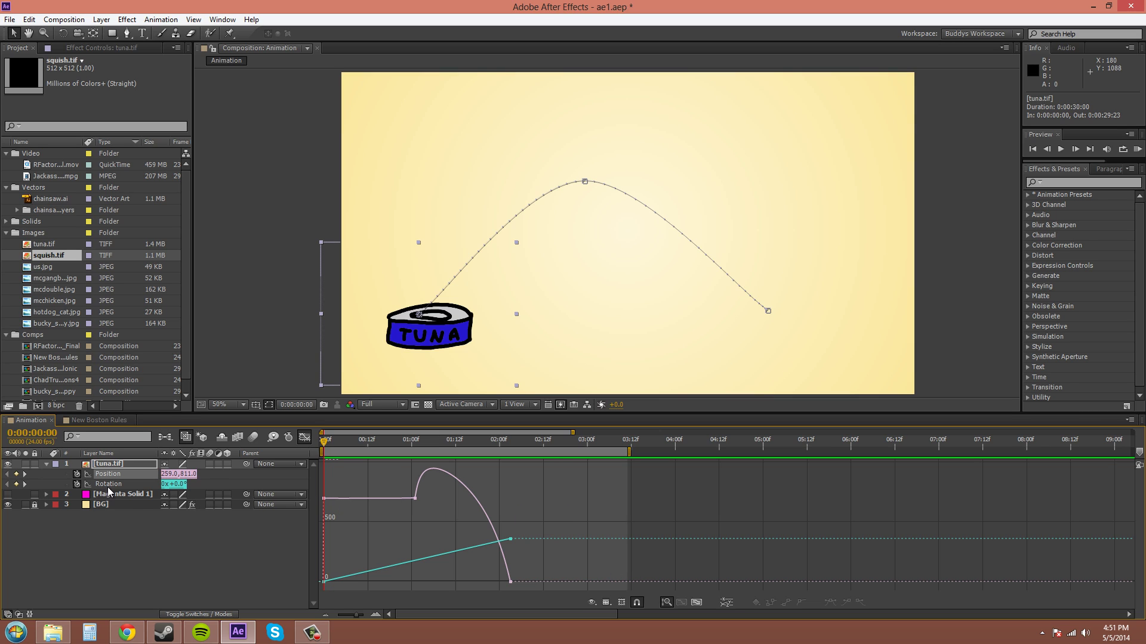
left_click(592, 603)
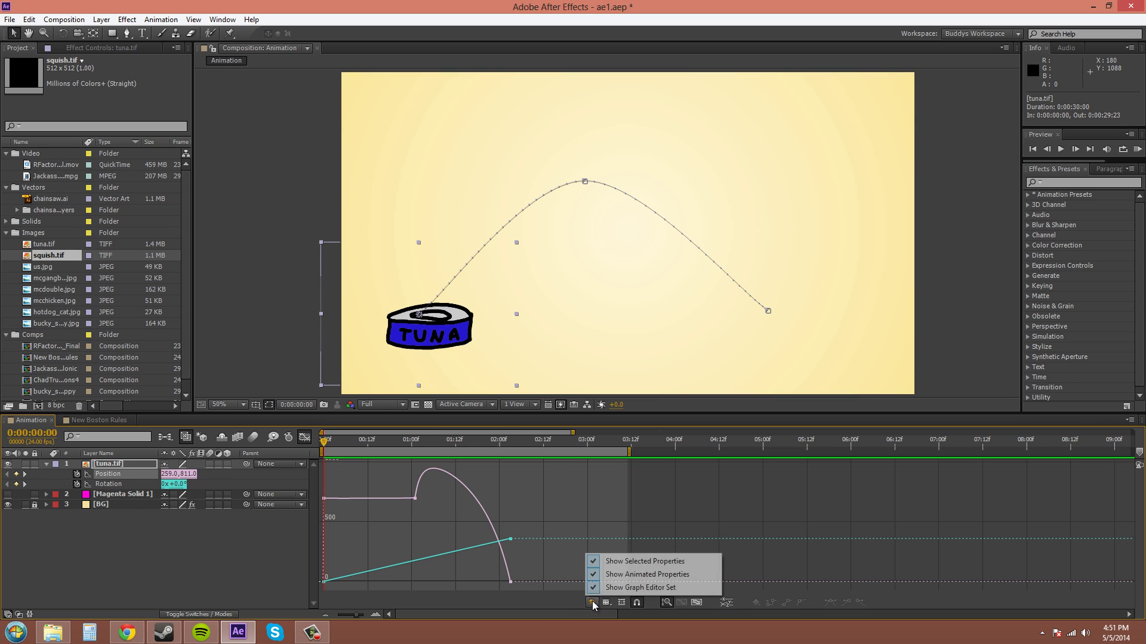
left_click(641, 575)
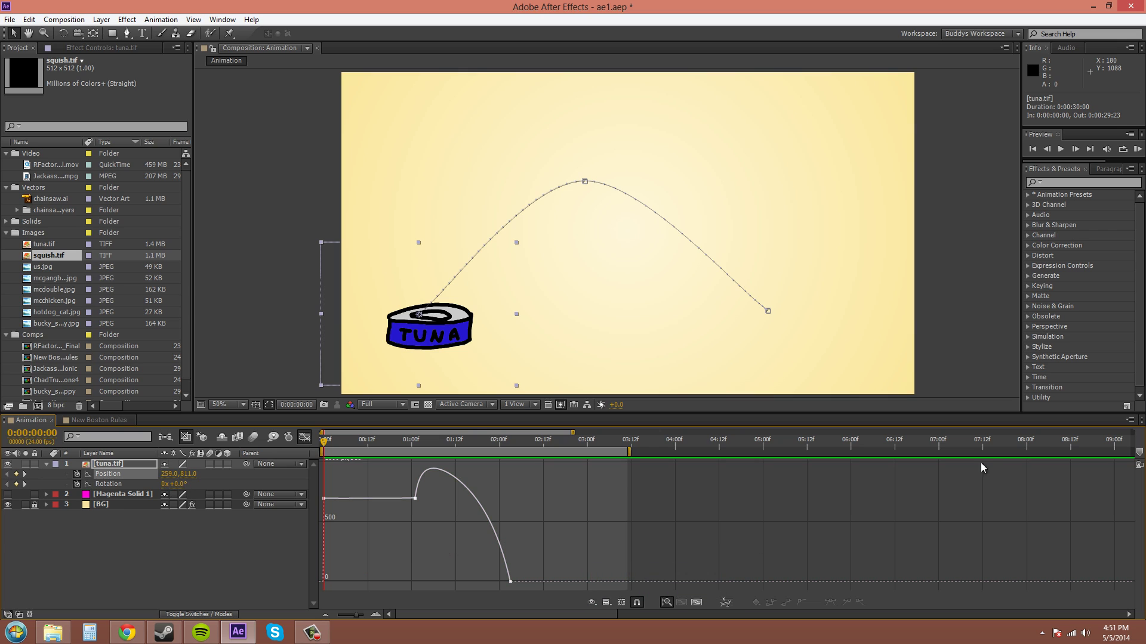
Check Graph Options without changes, toggle Show Transform Box, and enable keyframe Snap
left_click(606, 603)
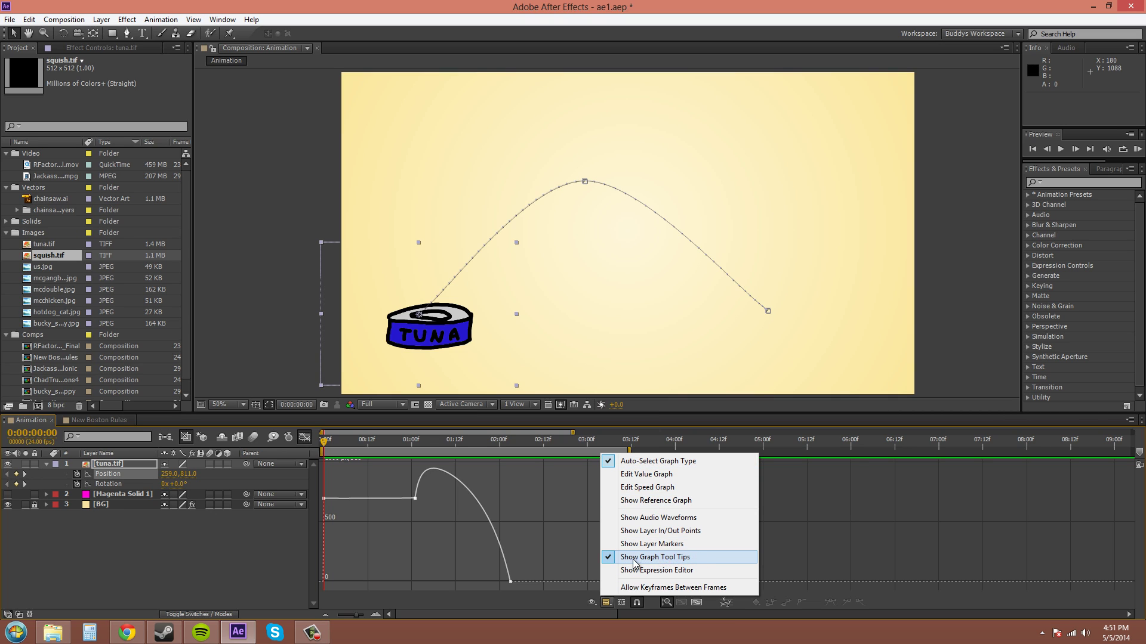
key("Escape")
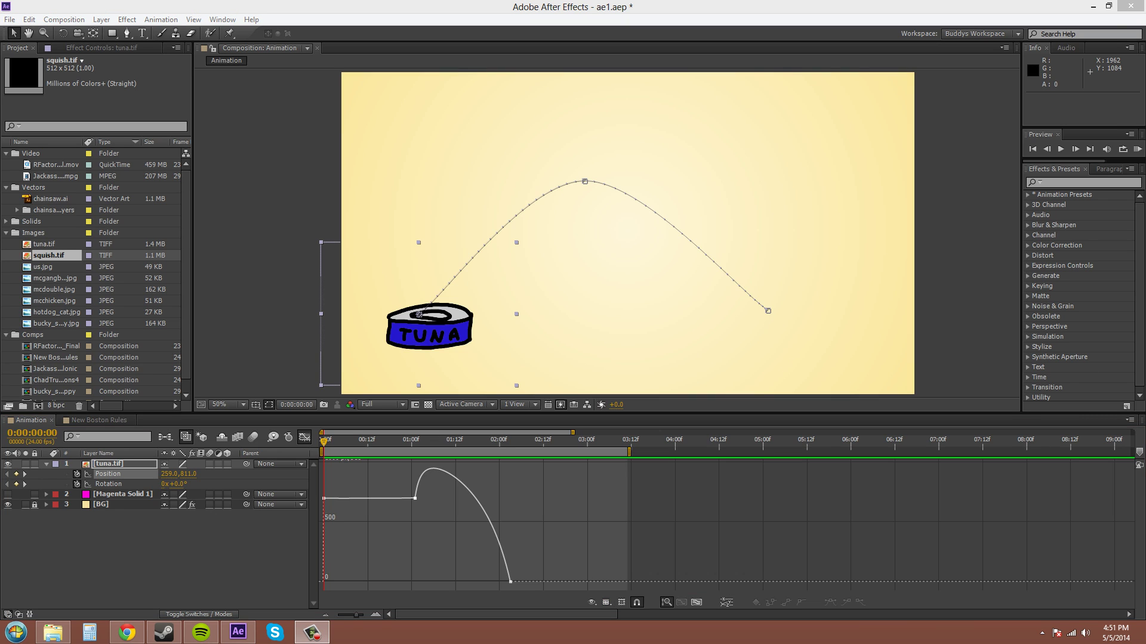
left_click(621, 602)
left_click(637, 602)
left_click(123, 637)
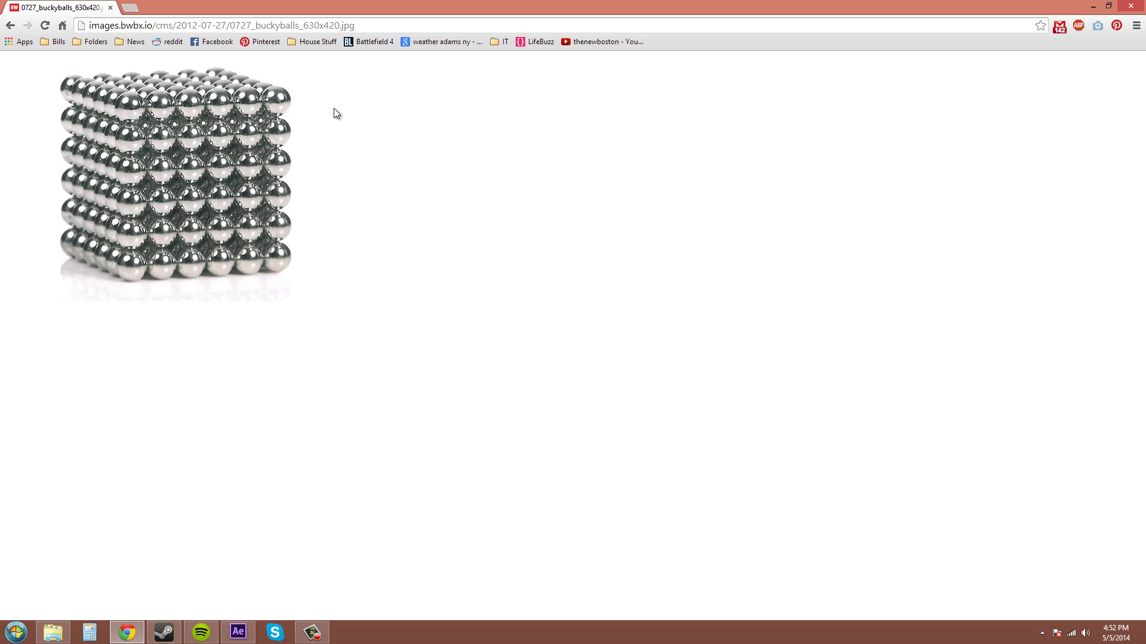
left_click(1094, 7)
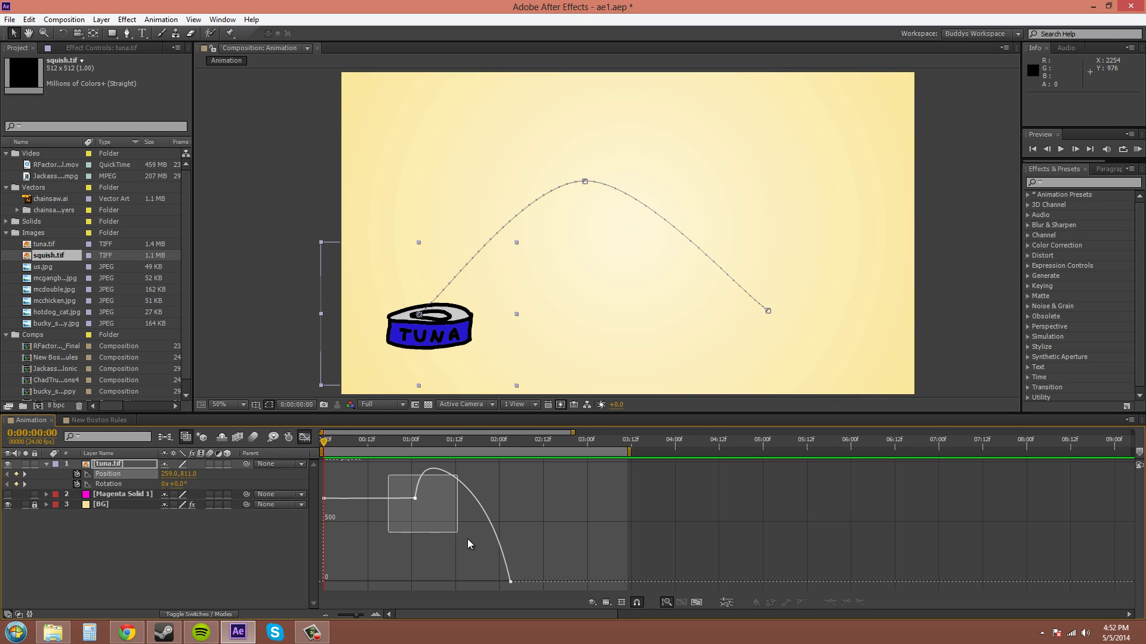
Marquee-select the three Position keyframes, test-scale them in the transform box, then enable Snap
left_click_drag(467, 543, 544, 584)
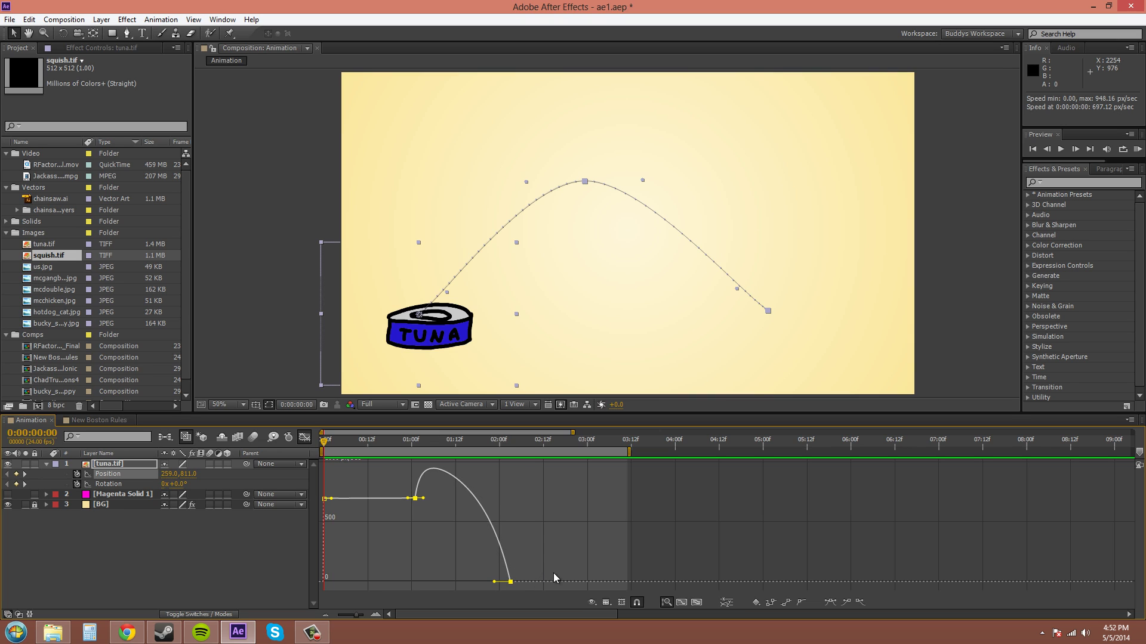
left_click(622, 603)
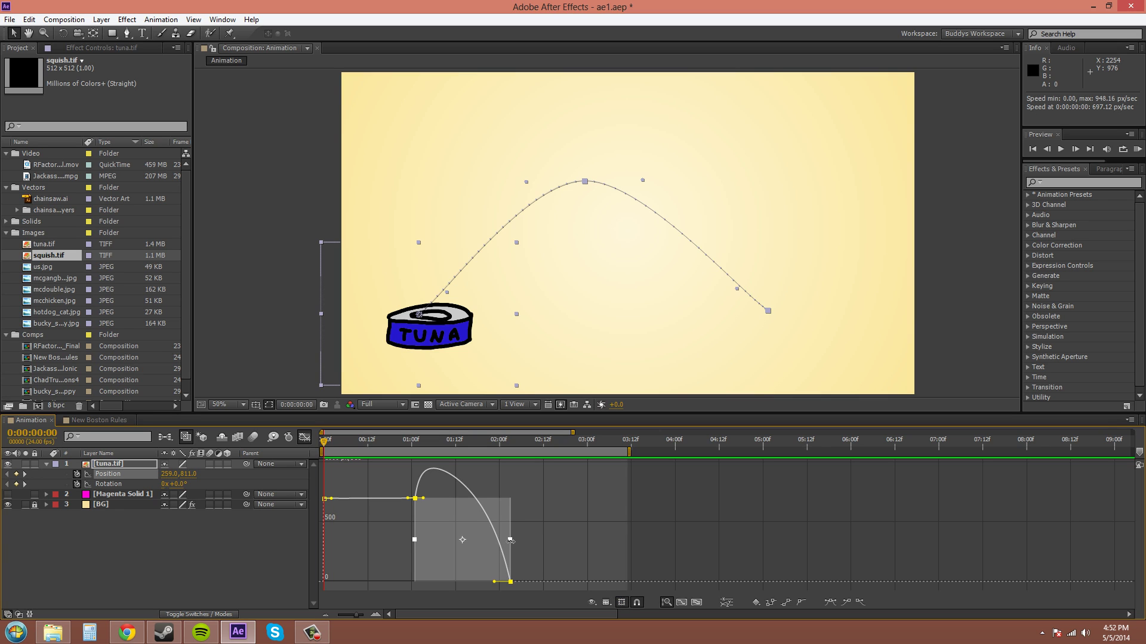
mouse_move(511, 540)
left_mouse_down()
mouse_move(552, 548)
mouse_move(501, 552)
mouse_move(515, 544)
left_mouse_up()
left_click(622, 602)
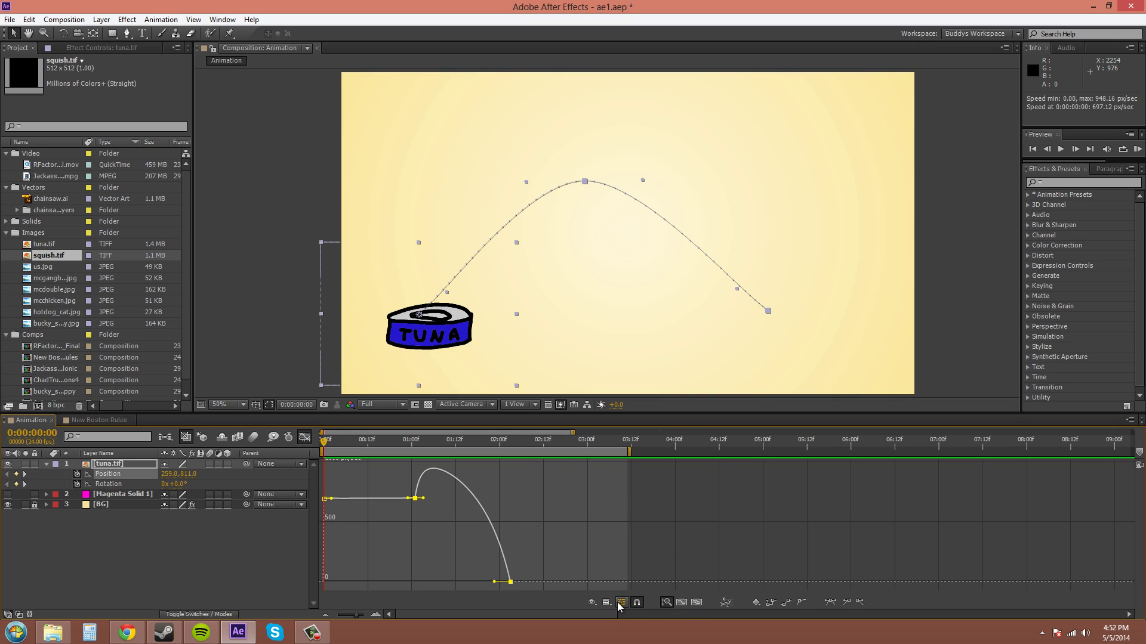
left_click(637, 602)
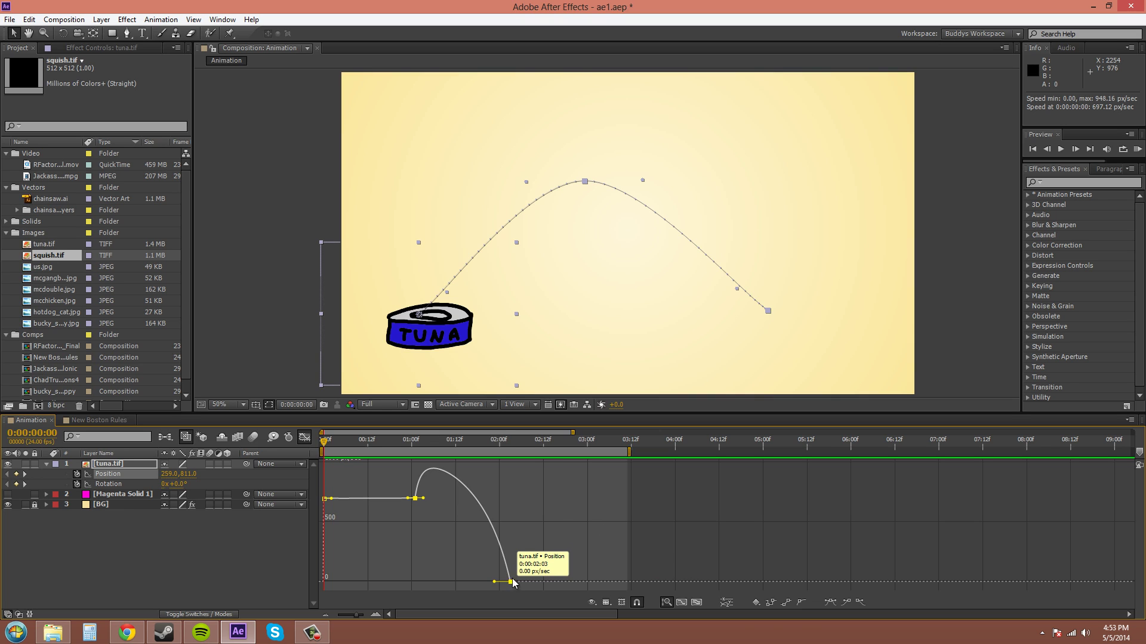
Try raising the last Position keyframe's speed, undo it, and reselect the keyframe at 0:00:02:03
left_click_drag(511, 582, 488, 555)
key("ctrl+z")
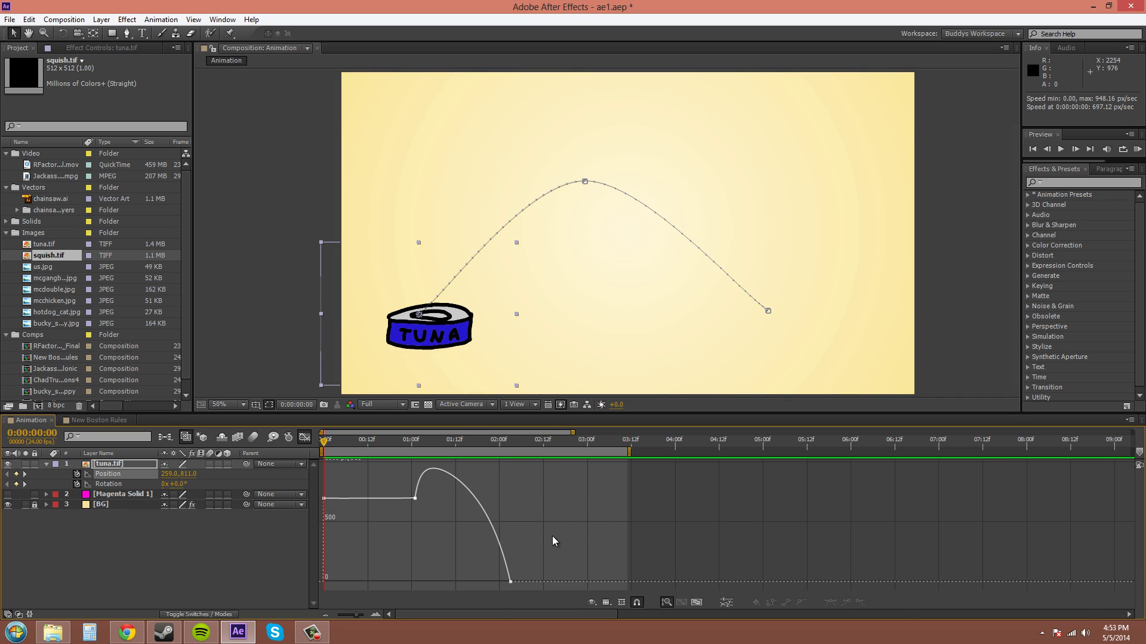
left_click(511, 583)
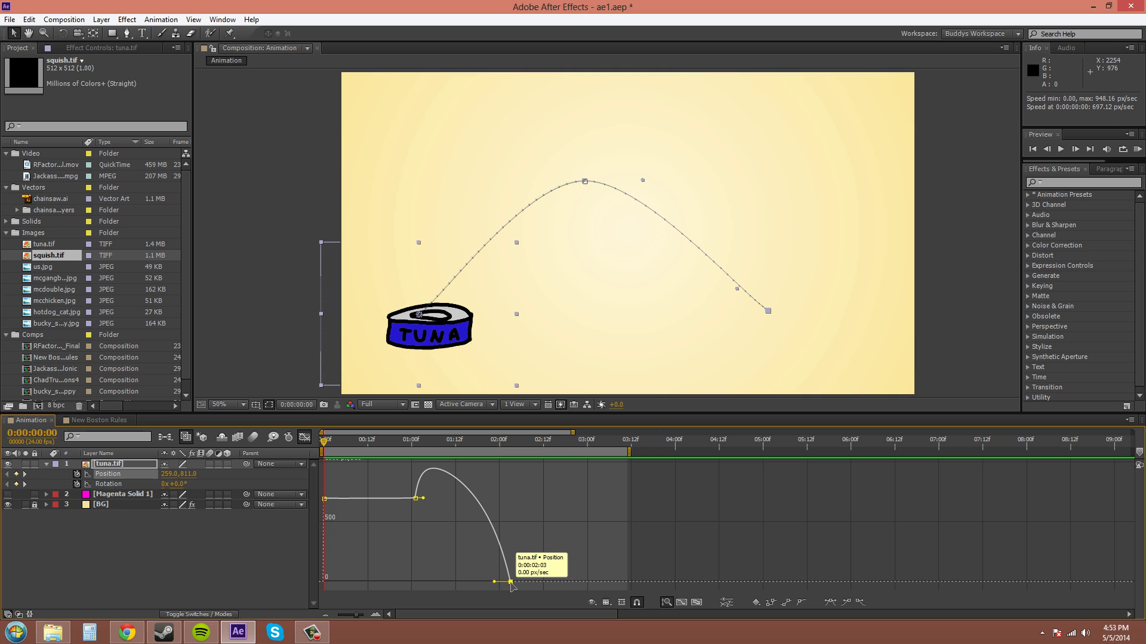